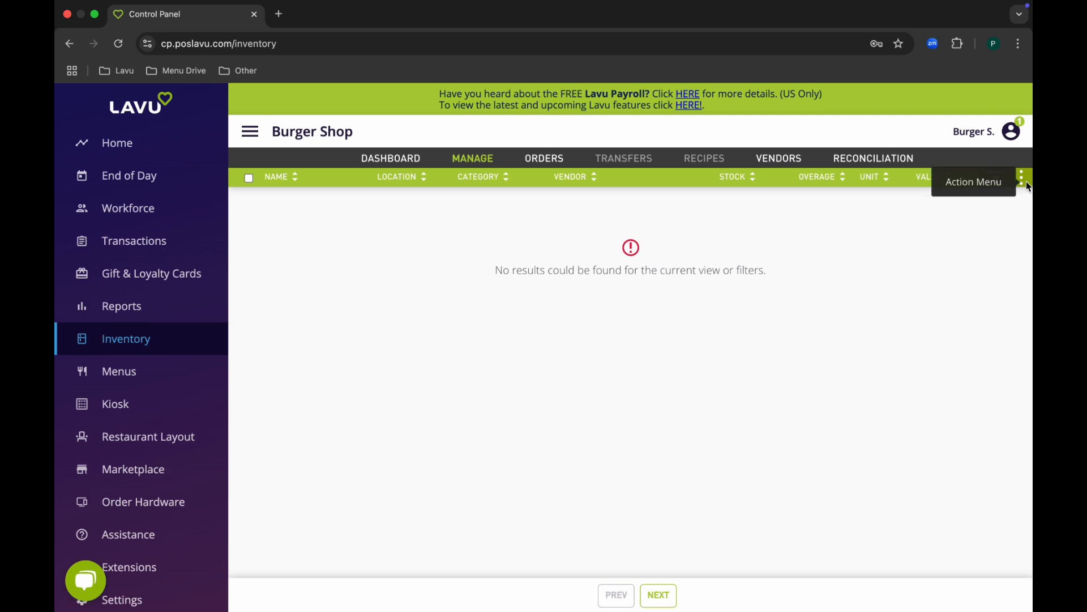
# Step: Start a new inventory item named Beef with a cost per unit of $6.99
pyautogui.click(1025, 185)
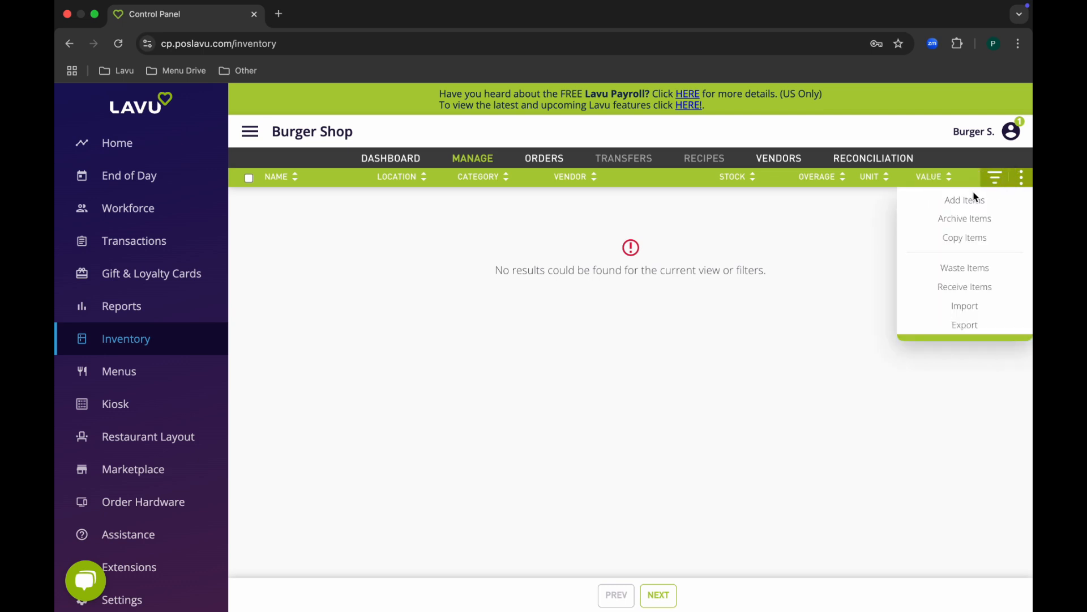
pyautogui.click(966, 199)
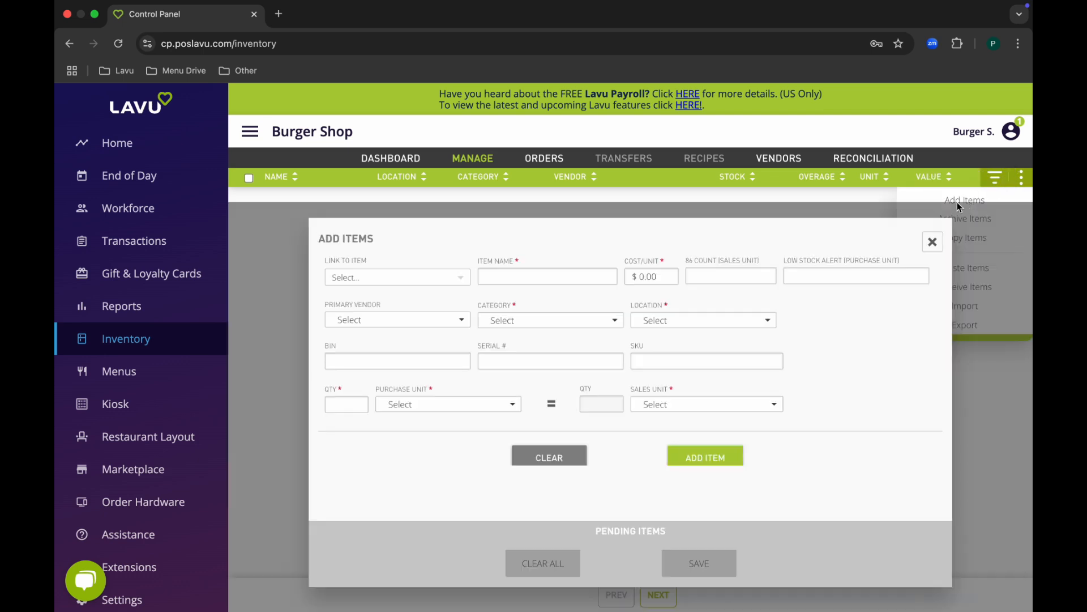
pyautogui.click(555, 278)
pyautogui.write('Beef')
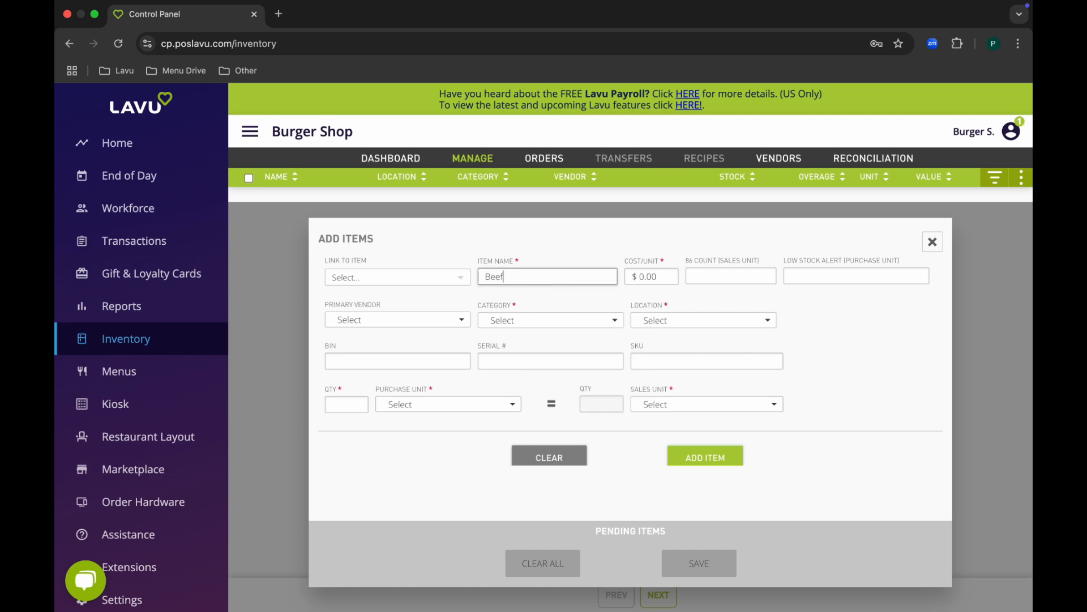
pyautogui.press('Tab')
pyautogui.write('6.99')
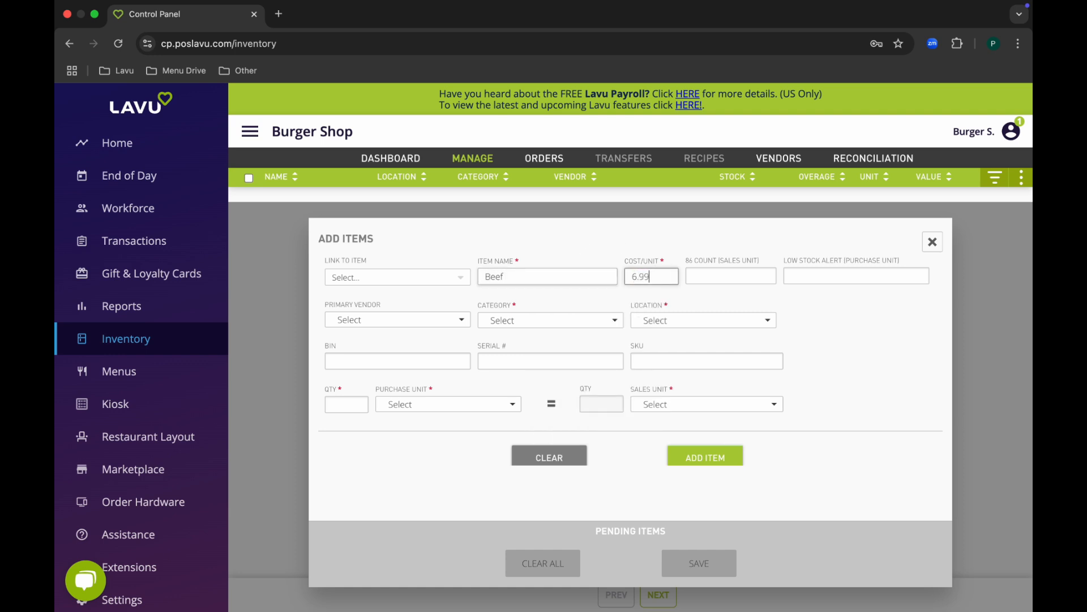
pyautogui.click(538, 251)
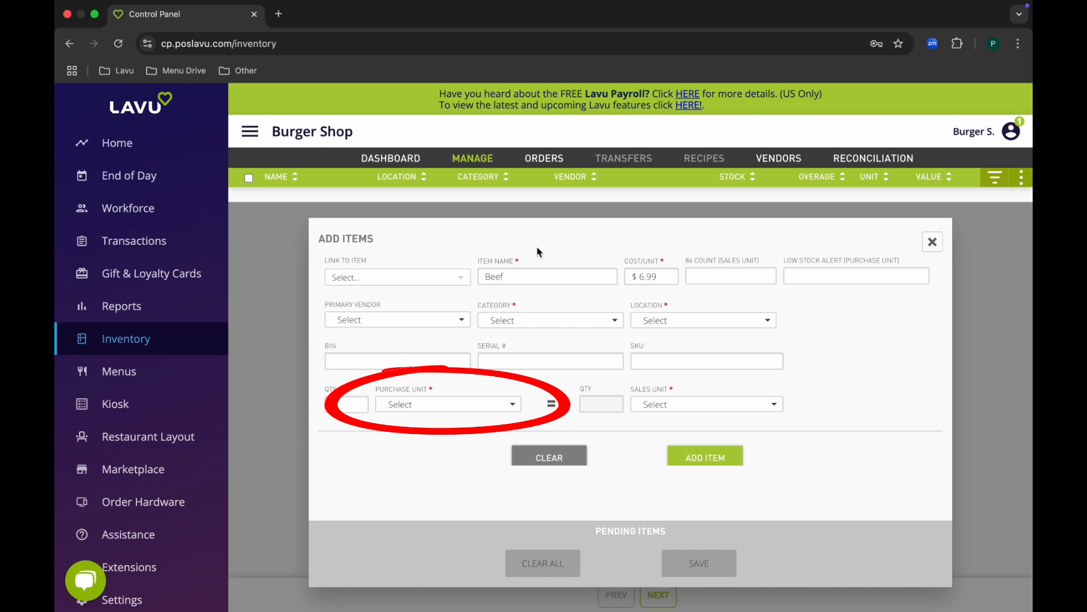
# Step: Assign the Beef item to the Meats category and the Walk-In location
pyautogui.click(584, 321)
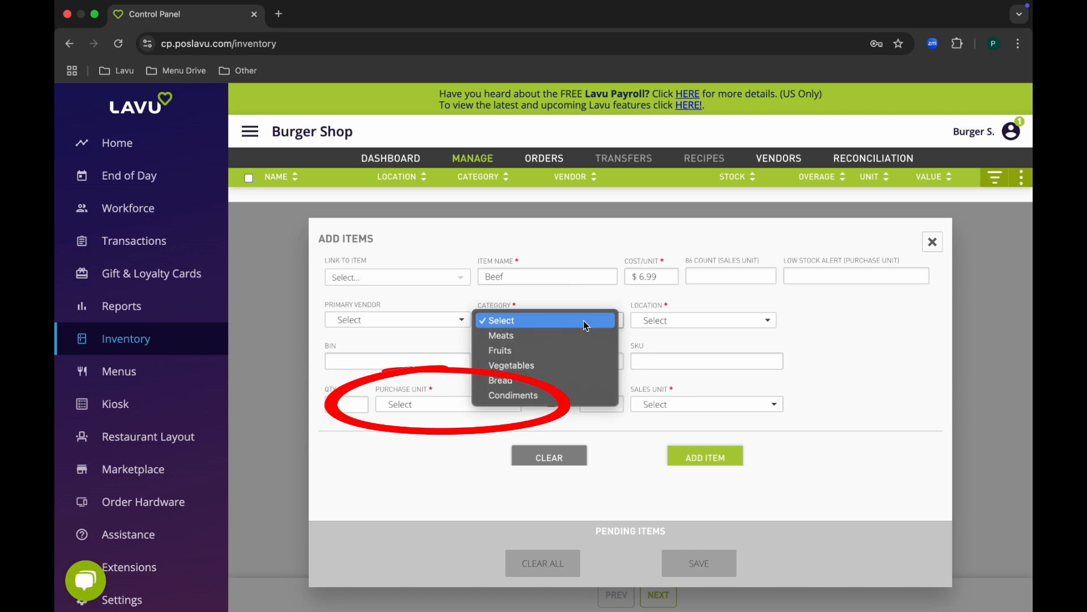
pyautogui.click(580, 334)
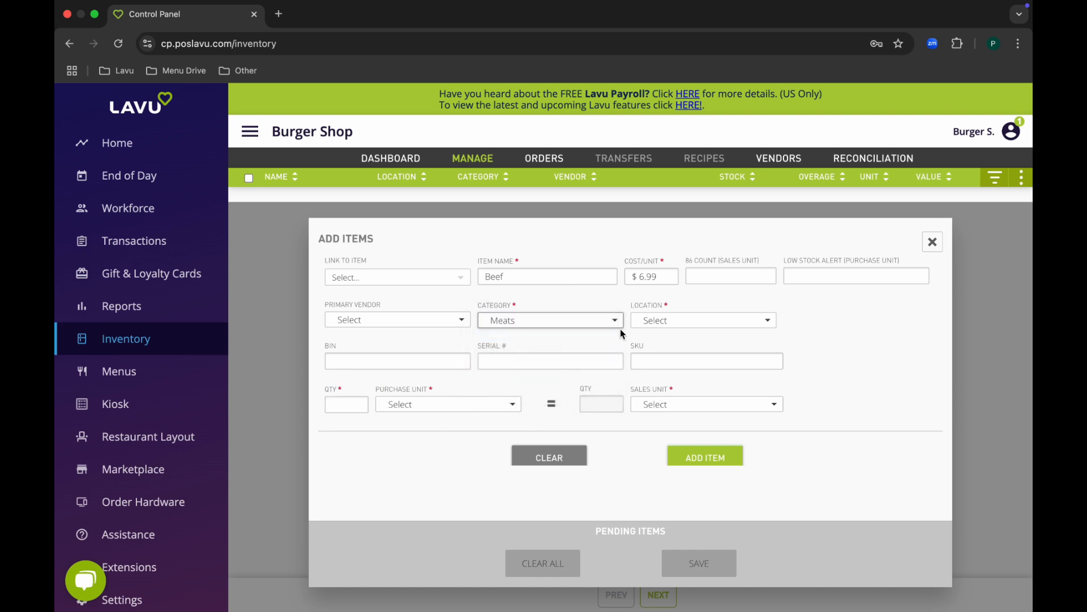
pyautogui.click(730, 324)
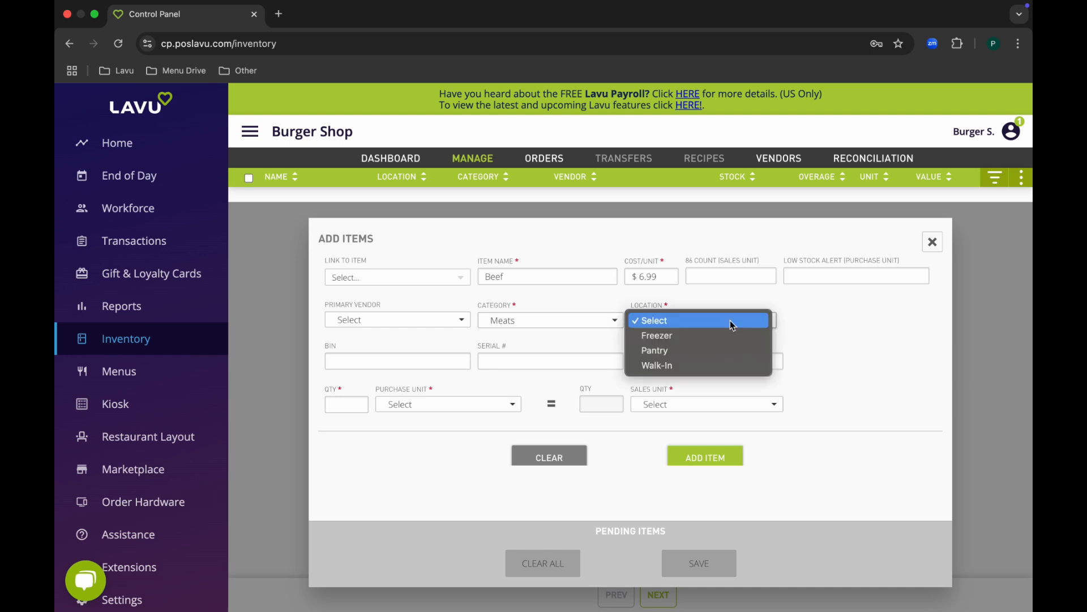
pyautogui.click(732, 364)
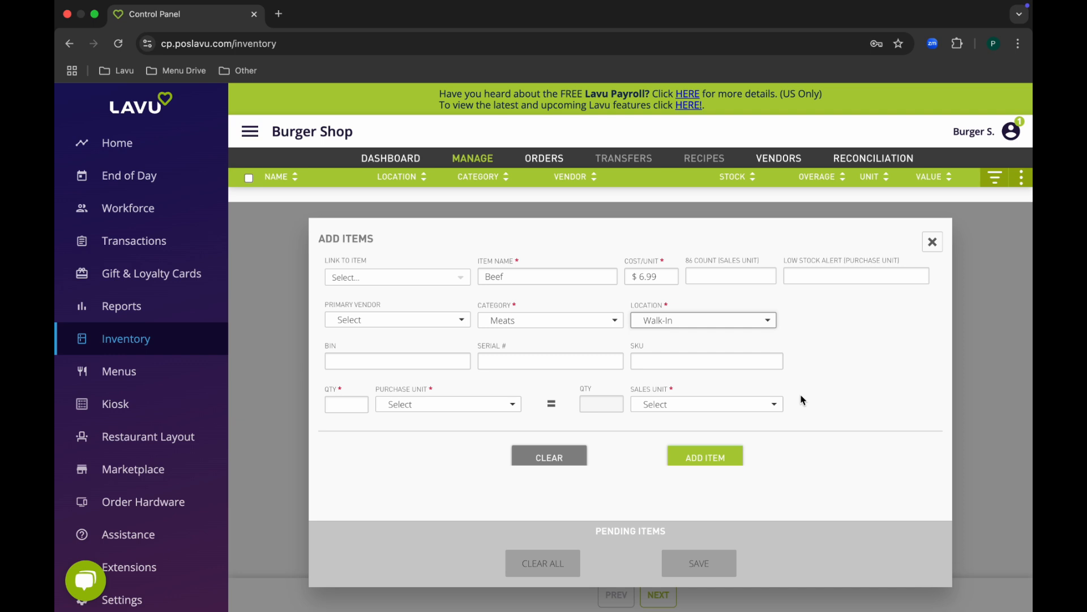
# Step: Set the Beef item's quantity to 30 with lbs as purchase unit and oz as sales unit
pyautogui.click(353, 406)
pyautogui.write('30')
pyautogui.click(472, 408)
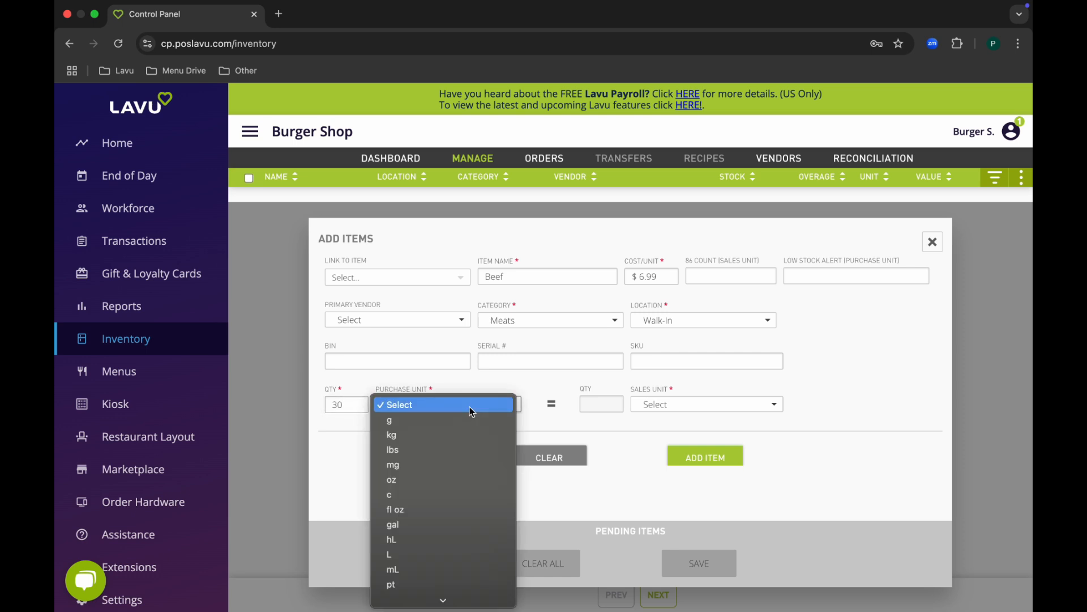
pyautogui.click(459, 448)
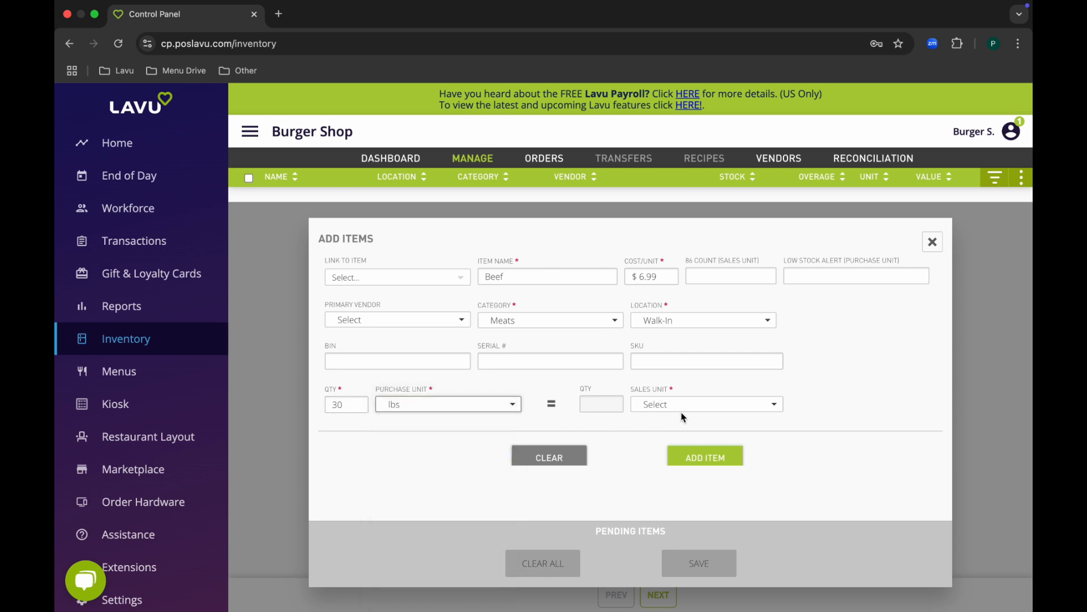
pyautogui.click(709, 406)
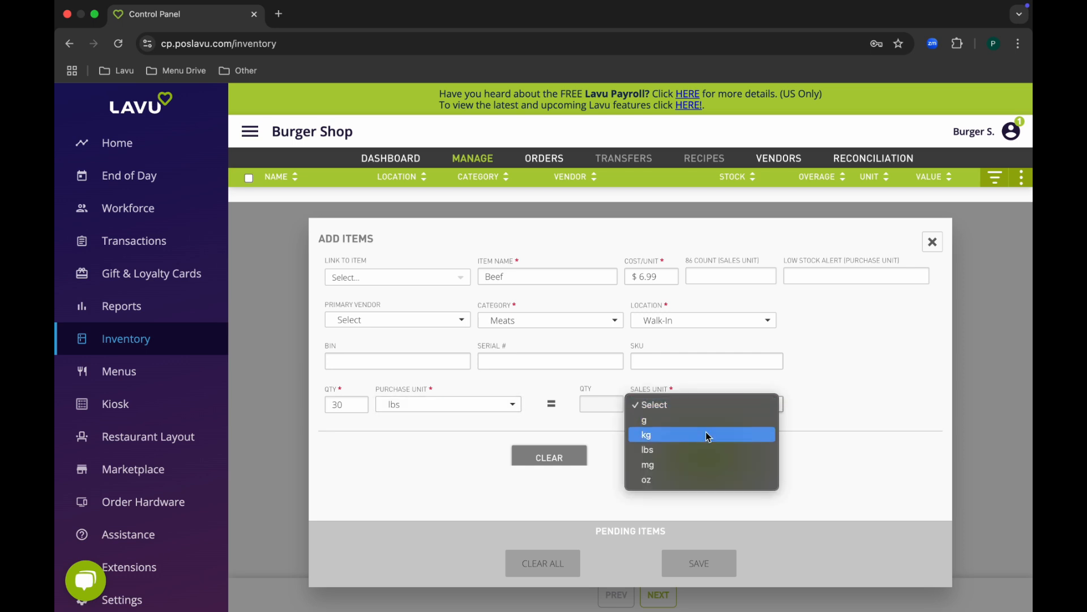
pyautogui.click(701, 481)
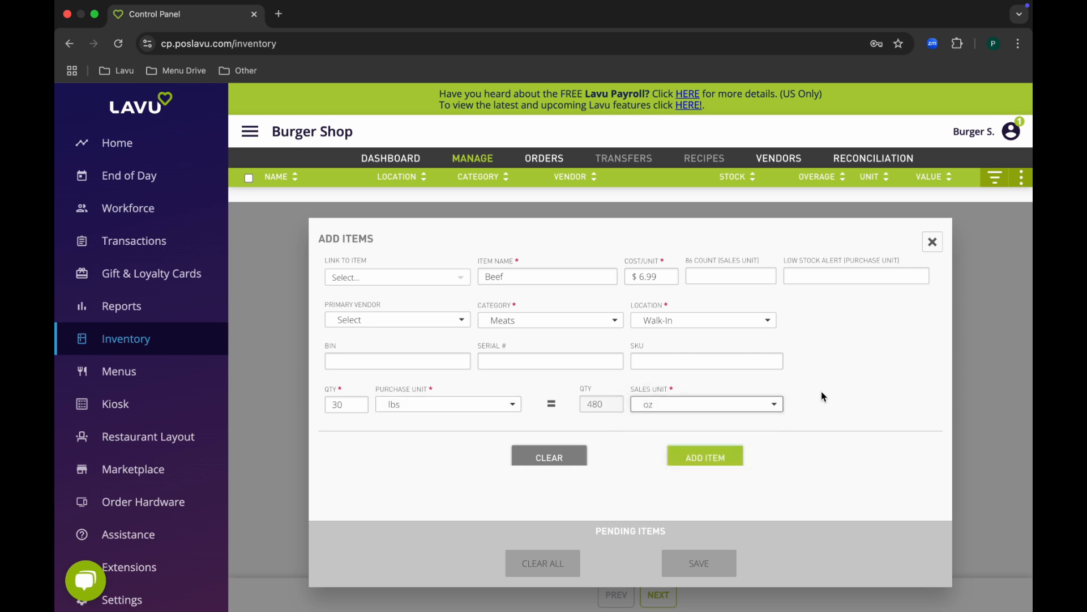
# Step: Add Beef as an ingredient of the Hamburger menu item with a quantity of 4 oz
pyautogui.scroll(-1, 821, 394)
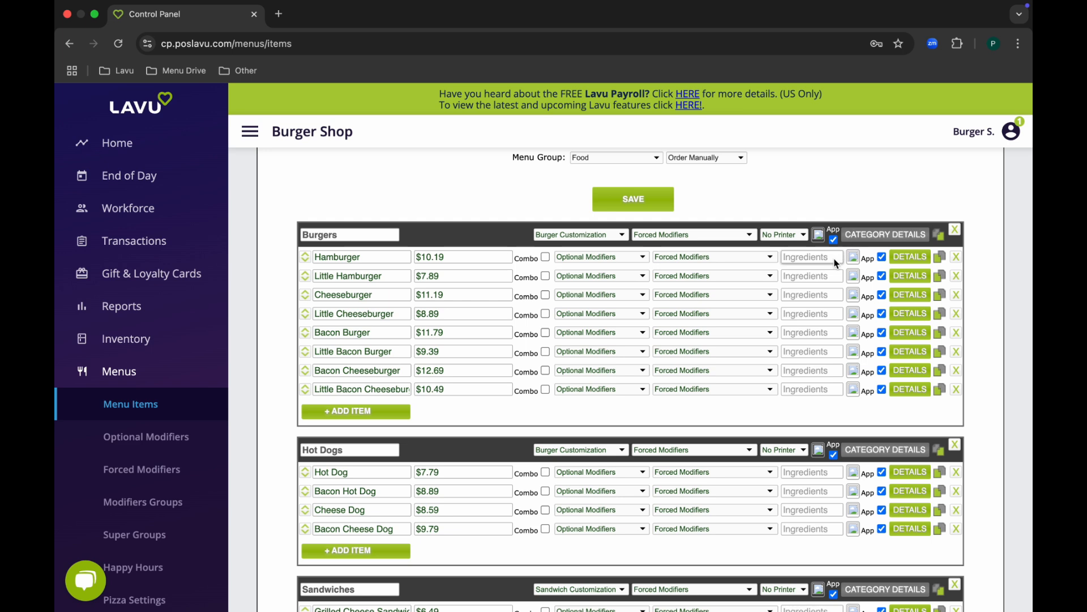
pyautogui.click(837, 261)
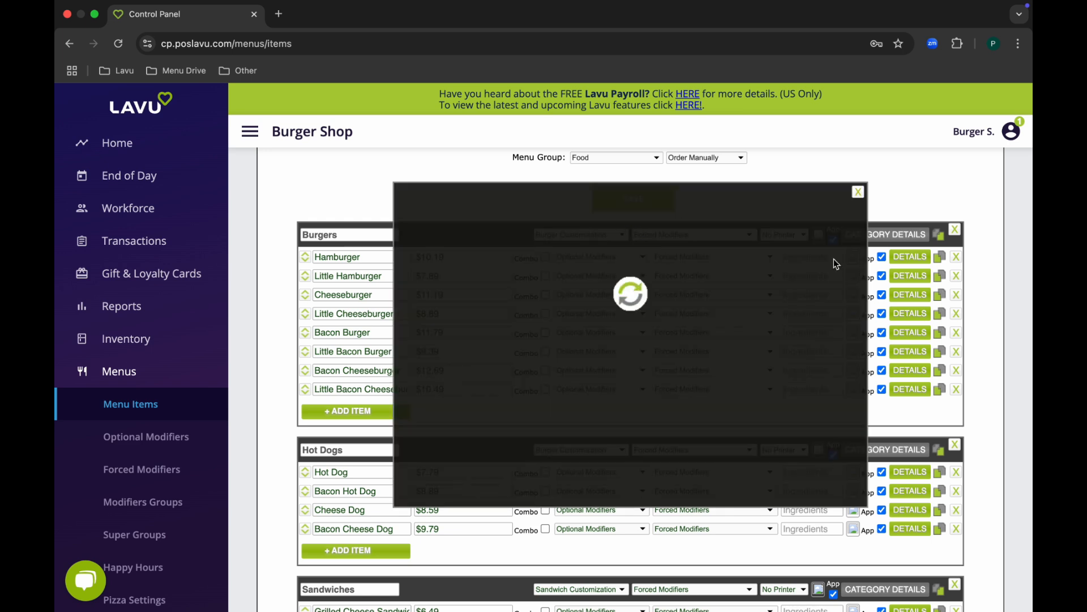
pyautogui.click(450, 289)
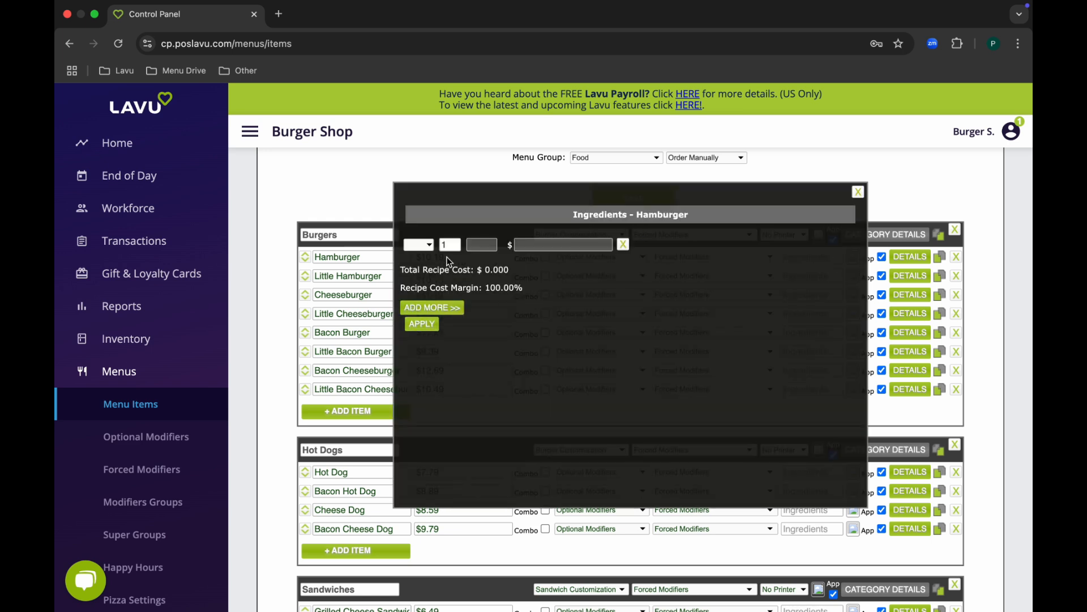
pyautogui.click(429, 246)
pyautogui.click(422, 246)
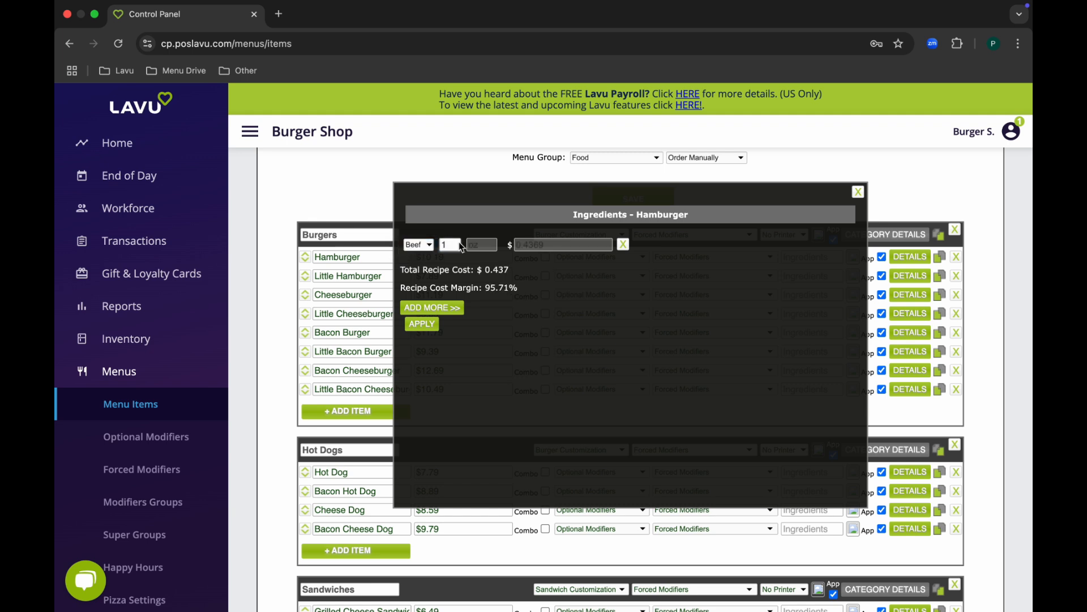
pyautogui.doubleClick(451, 244)
pyautogui.write('4')
pyautogui.doubleClick(470, 246)
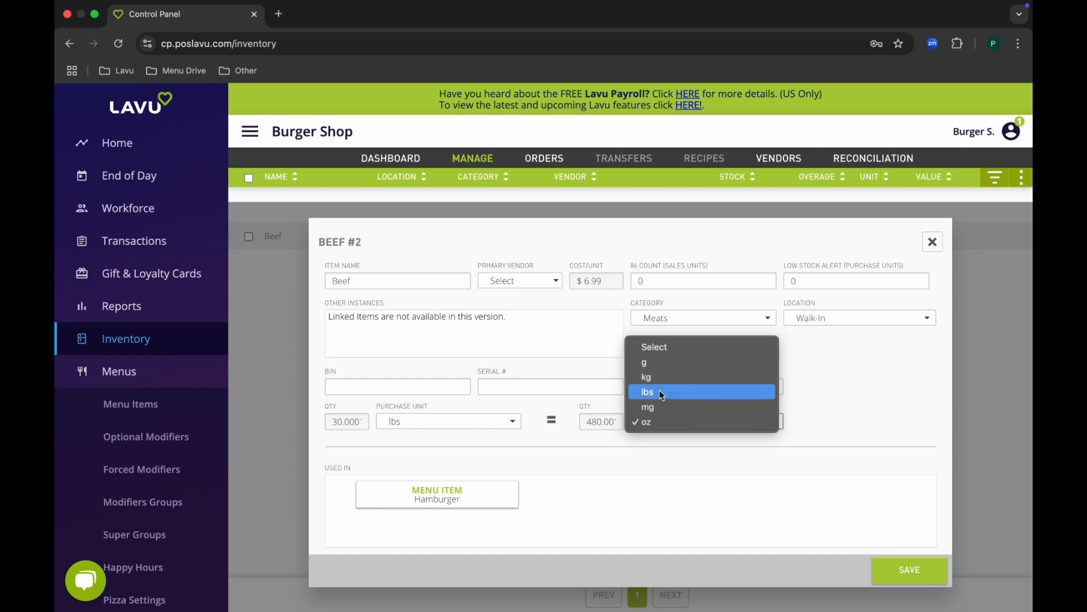
# Step: Change Beef's sales unit to lbs and add 0.25 lbs of Beef to the Hamburger's ingredients
pyautogui.click(658, 396)
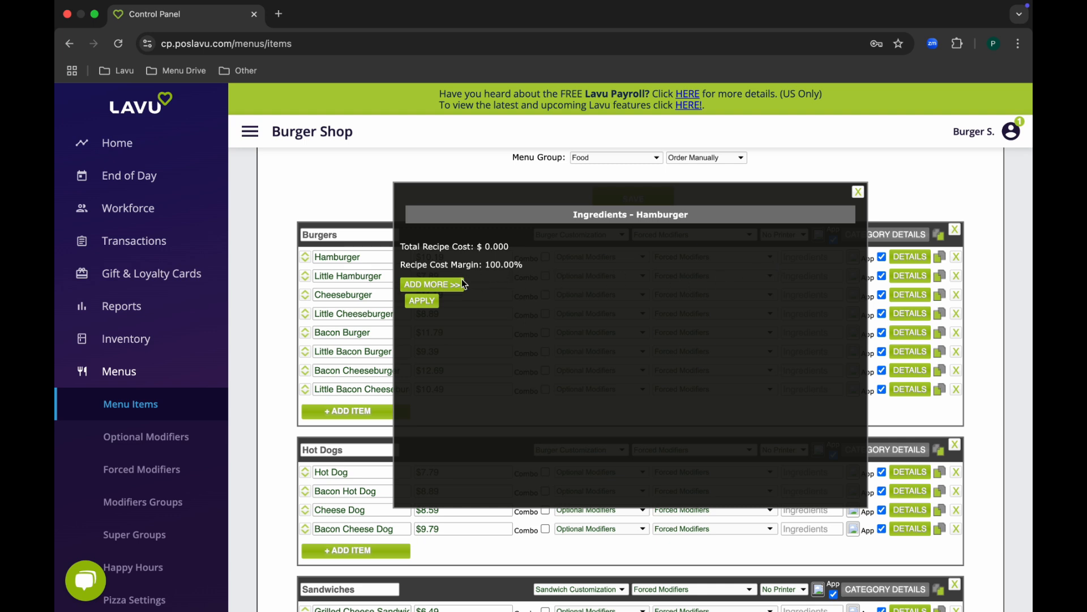
pyautogui.click(454, 283)
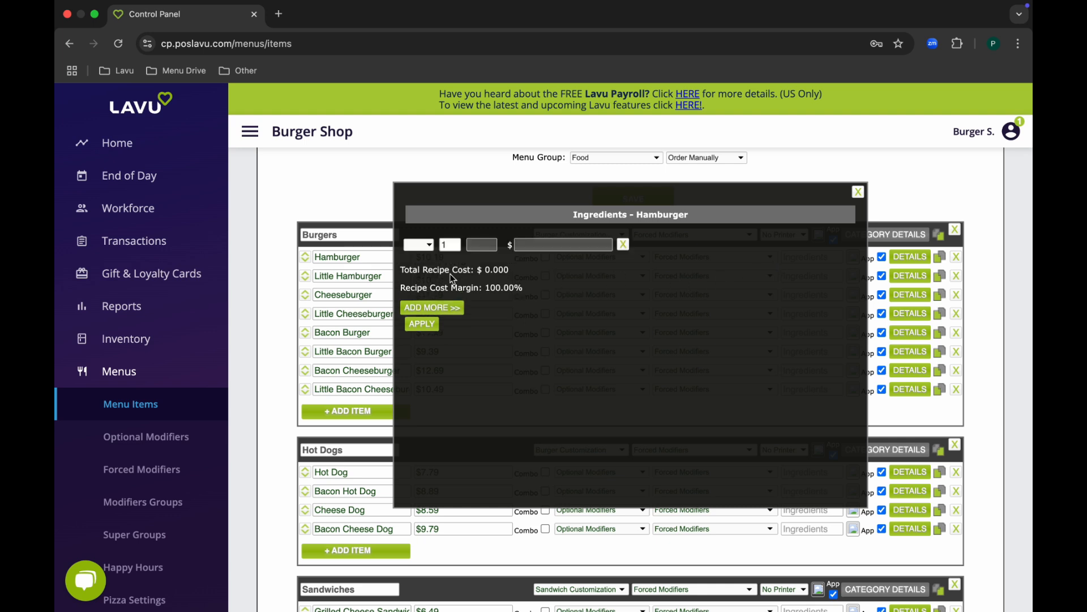
pyautogui.click(427, 247)
pyautogui.click(427, 246)
pyautogui.moveTo(450, 246); pyautogui.dragTo(441, 247)
pyautogui.write('0.25')
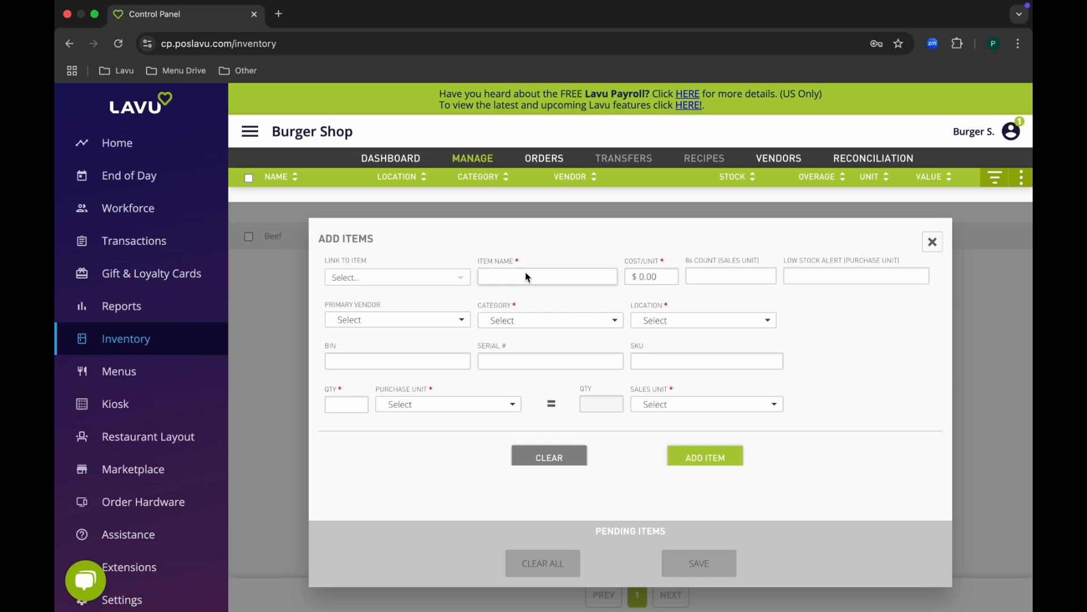
# Step: Enter a new inventory item named Burger Buns with a cost per unit of $1.99
pyautogui.click(525, 277)
pyautogui.write('Burger Buns')
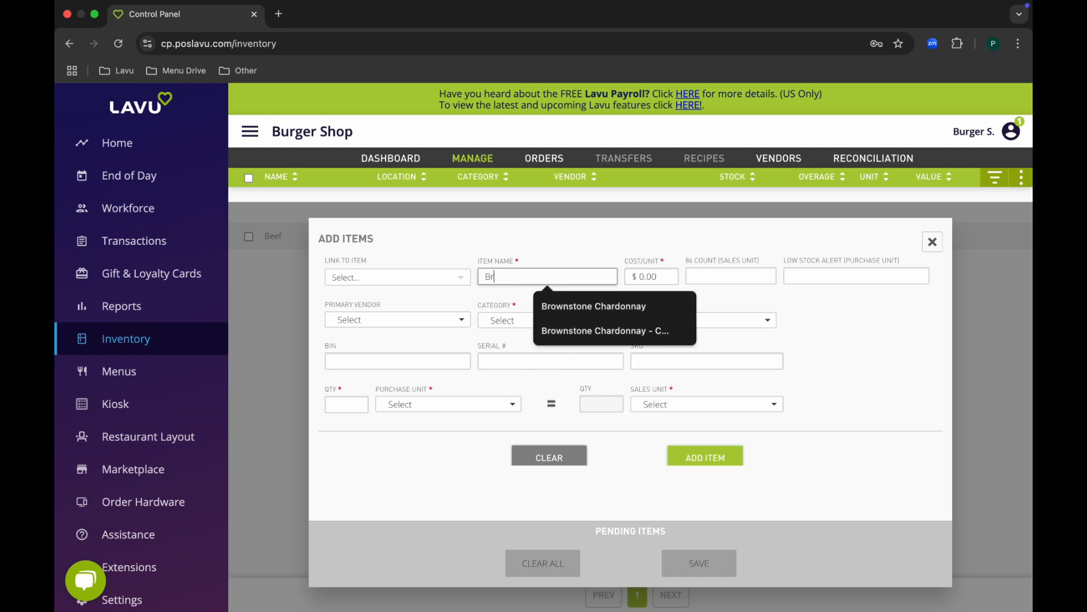
pyautogui.press('Tab')
pyautogui.write('1.99')
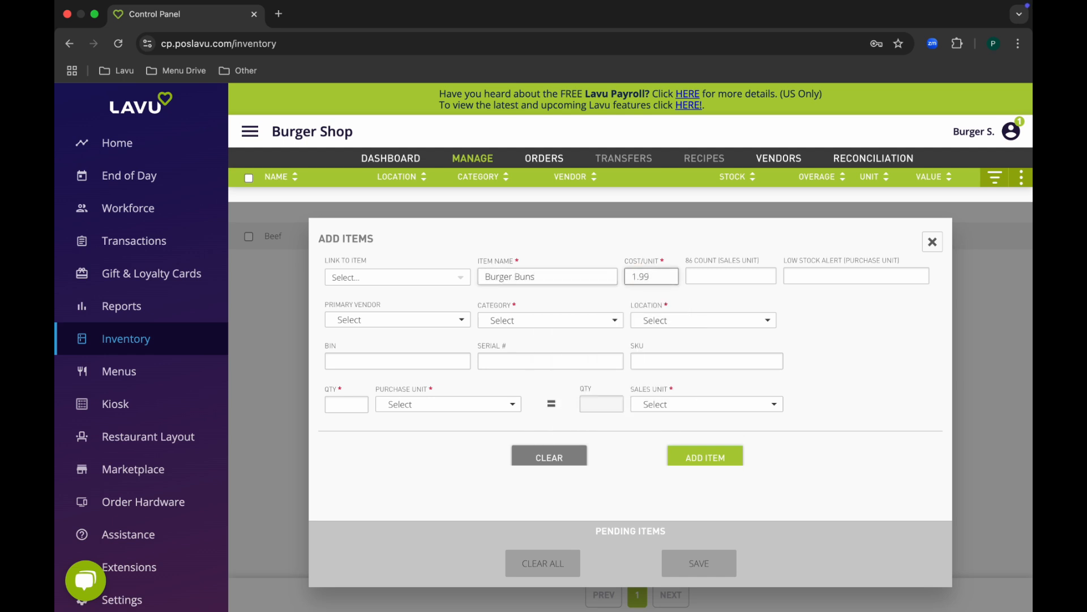
# Step: Assign the Burger Buns item to the Bread category and the Pantry location
pyautogui.click(550, 320)
pyautogui.click(590, 381)
pyautogui.click(722, 317)
pyautogui.click(708, 350)
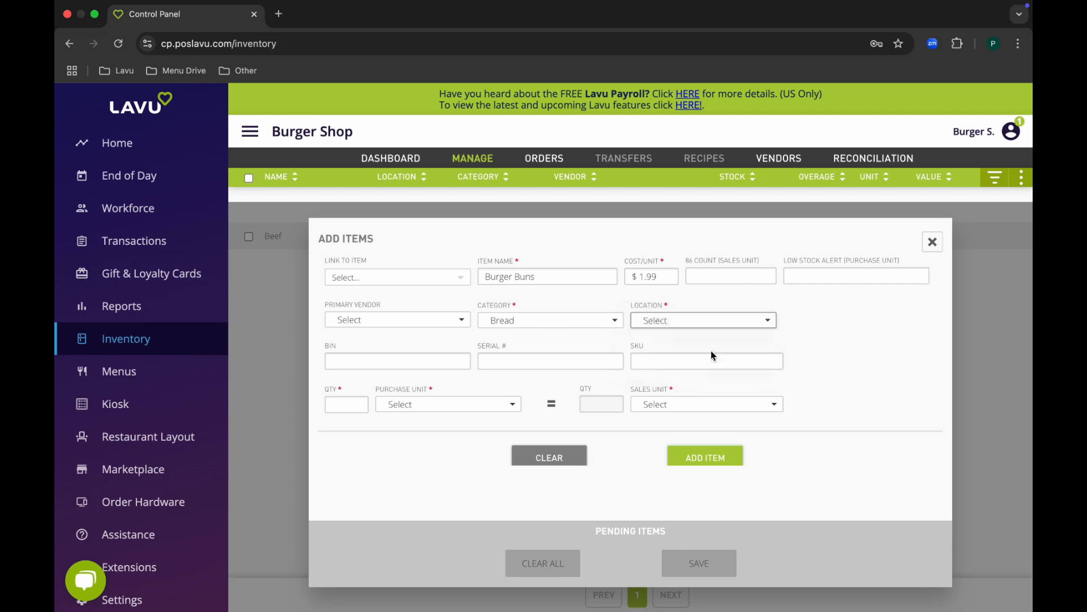
# Step: Set the Burger Buns quantity to 40 and choose its purchase unit
pyautogui.click(343, 403)
pyautogui.write('48')
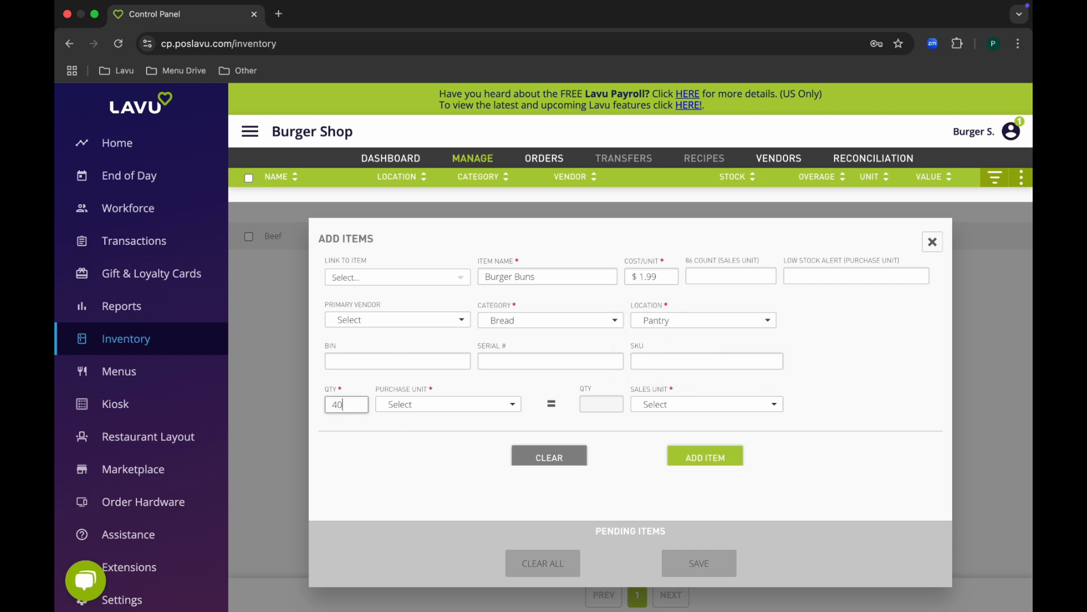
pyautogui.click(507, 402)
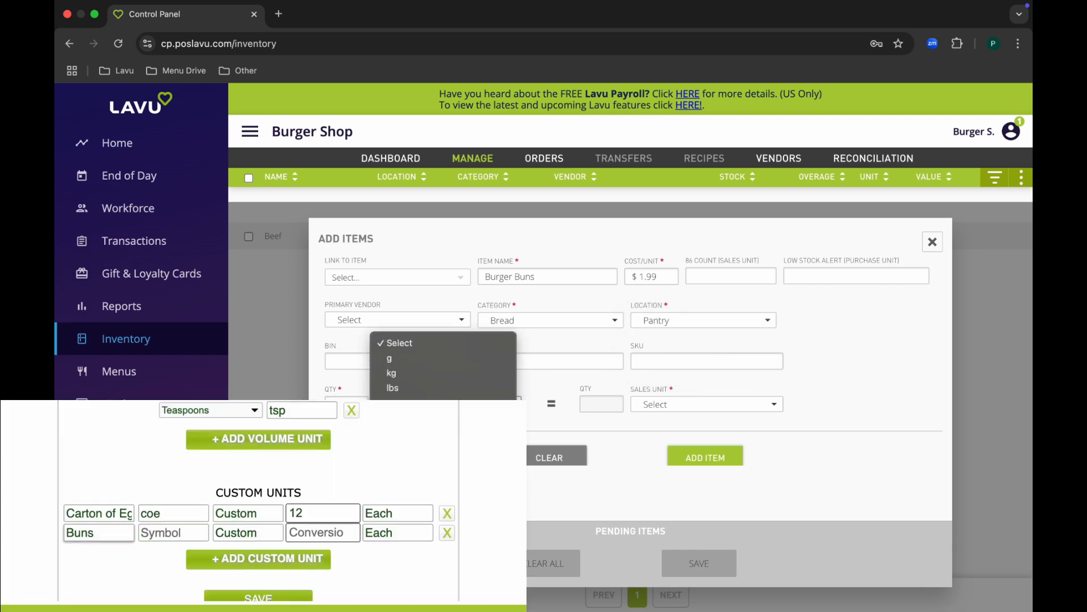
pyautogui.click(453, 513)
# Step: Set the Burger Buns sales unit to each, and save the custom unit Buns with symbol bun and conversion 6
pyautogui.write('bun')
pyautogui.press('Tab')
pyautogui.click(777, 412)
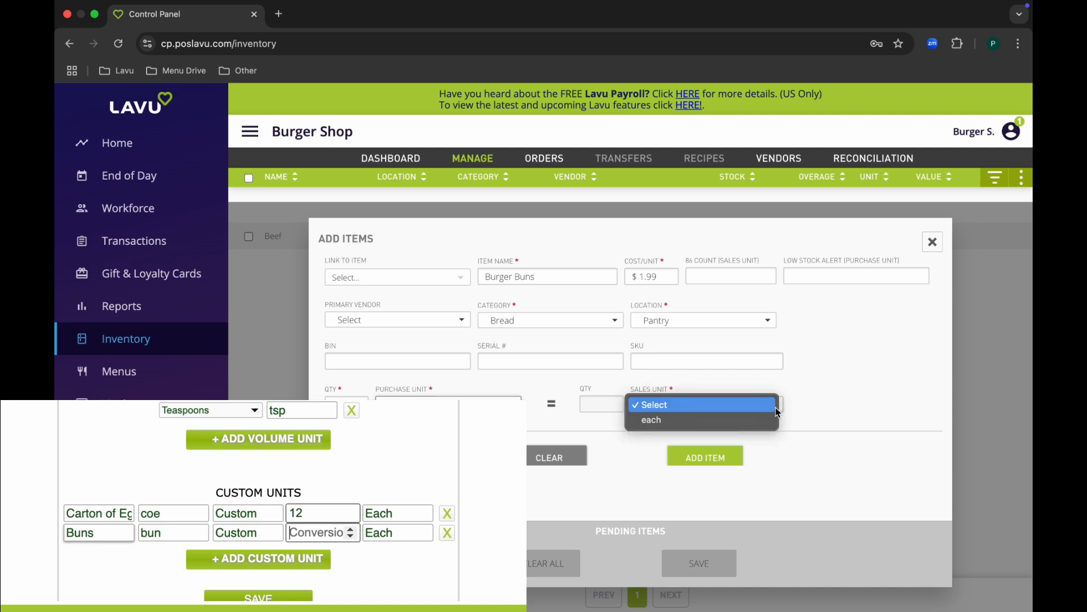
pyautogui.click(772, 422)
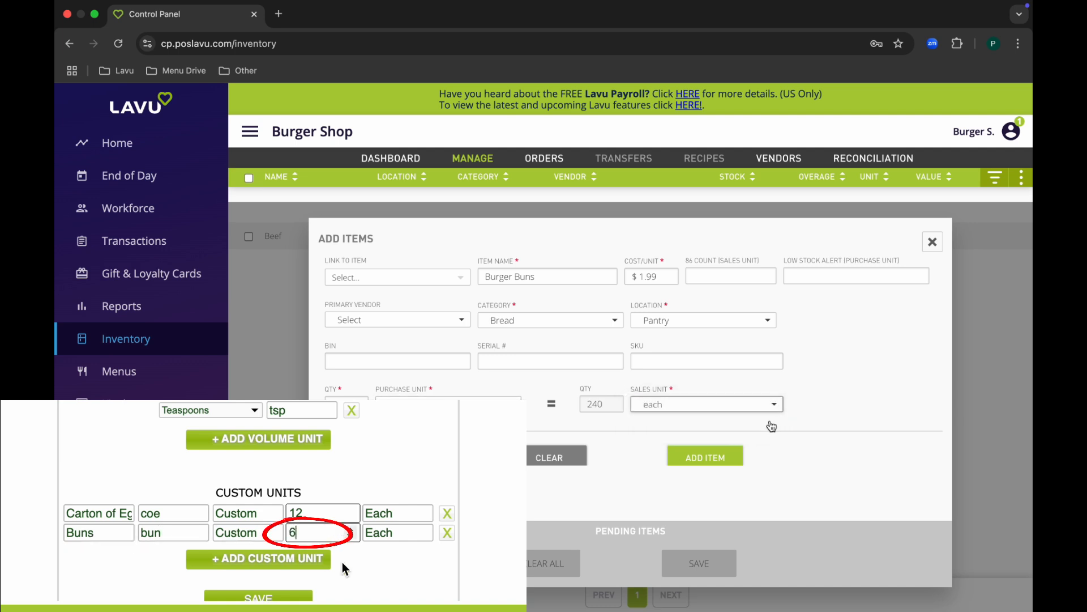
pyautogui.scroll(-1, 366, 576)
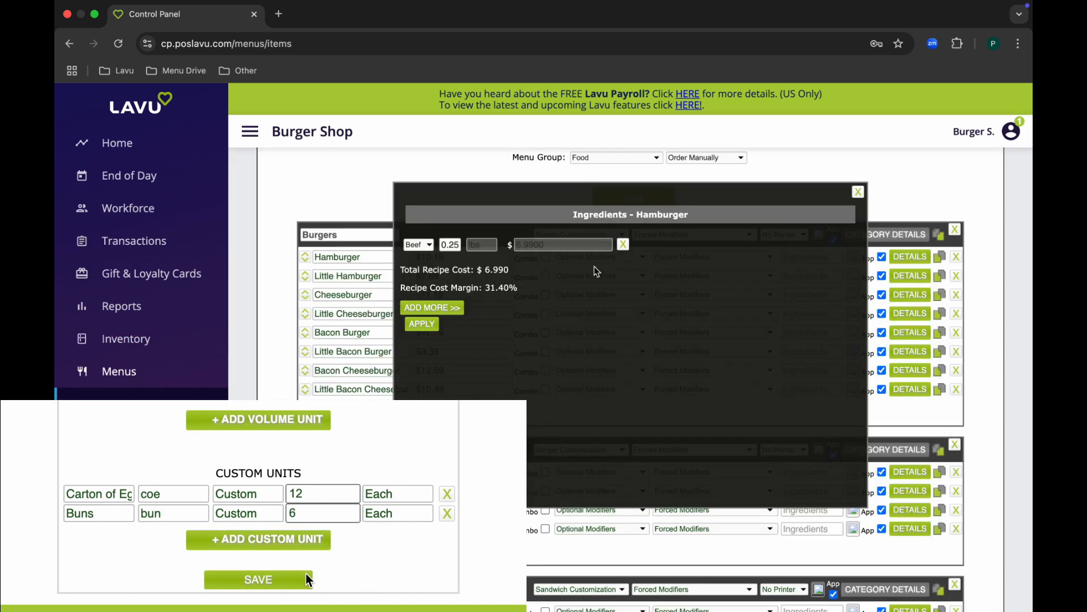
pyautogui.click(307, 577)
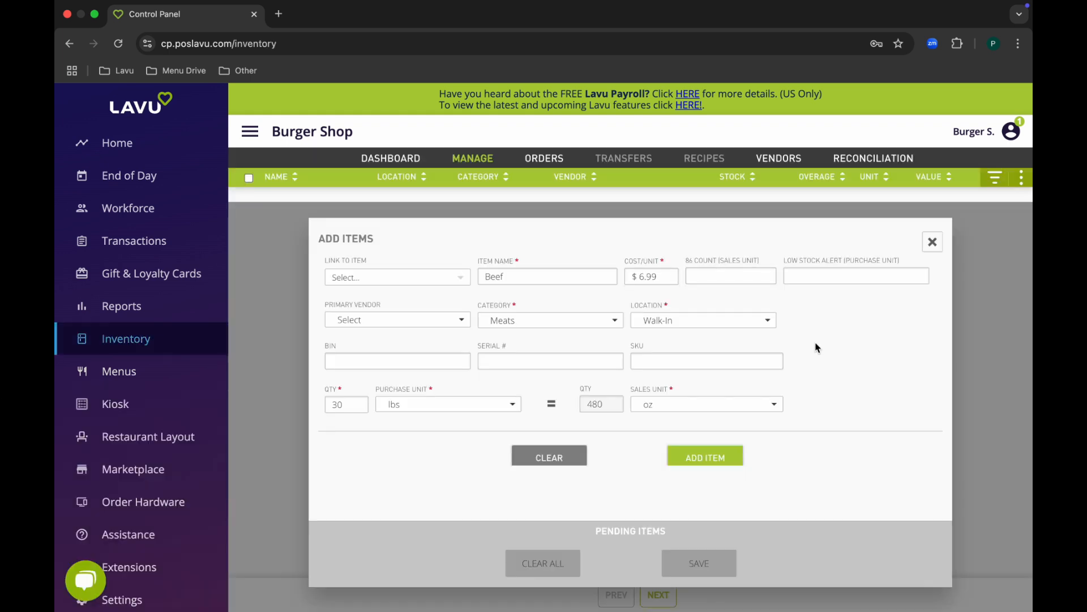
# Step: Set the Beef item's low stock alert to 15 purchase units and its 86 count to 16 sales units
pyautogui.click(813, 277)
pyautogui.write('15')
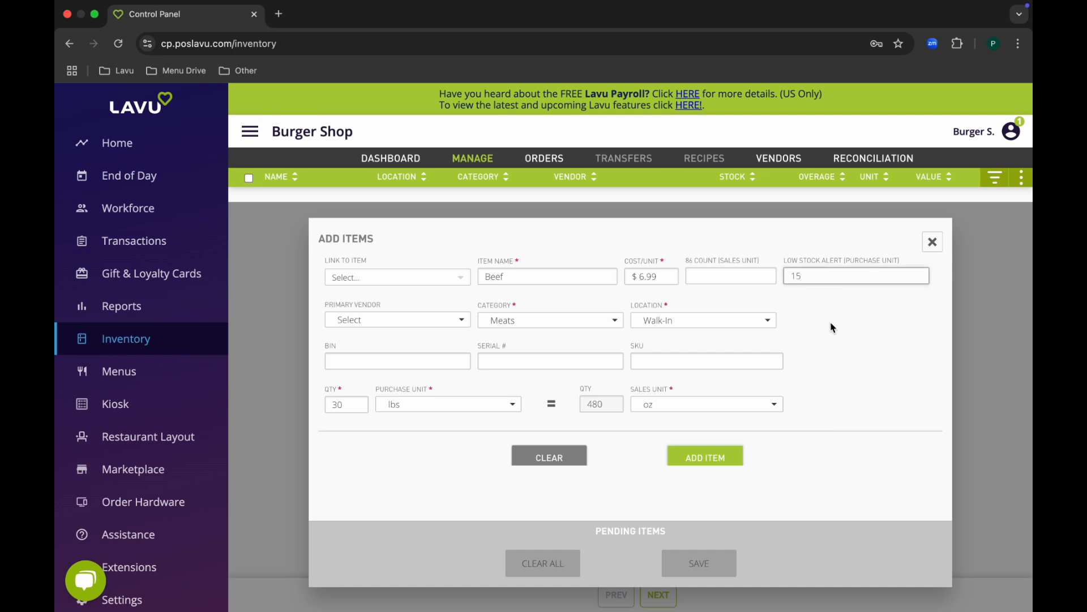
pyautogui.click(834, 326)
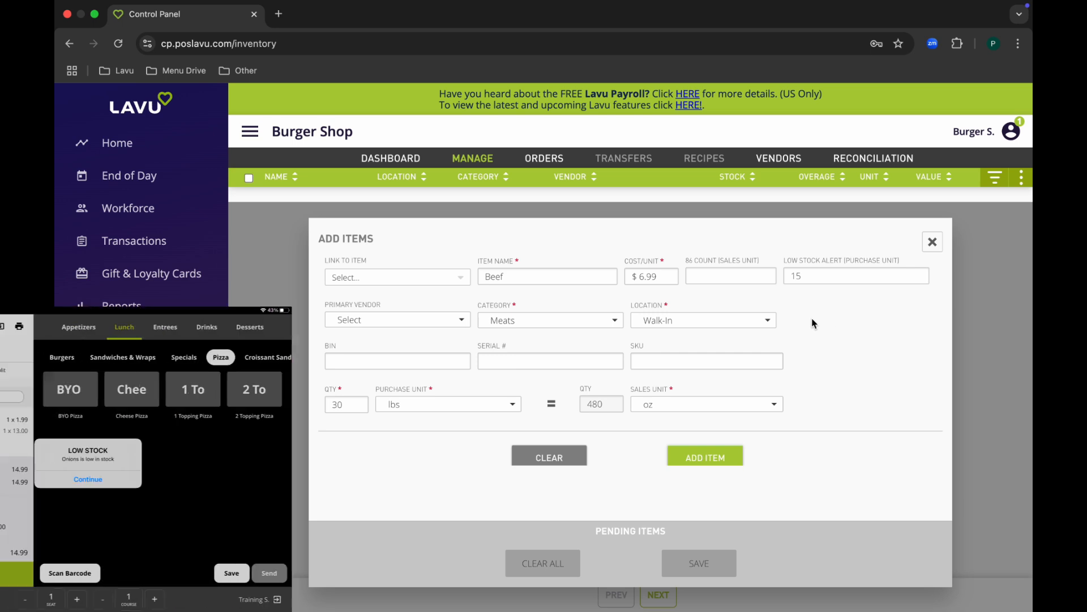
pyautogui.click(720, 278)
pyautogui.write('16')
pyautogui.click(849, 349)
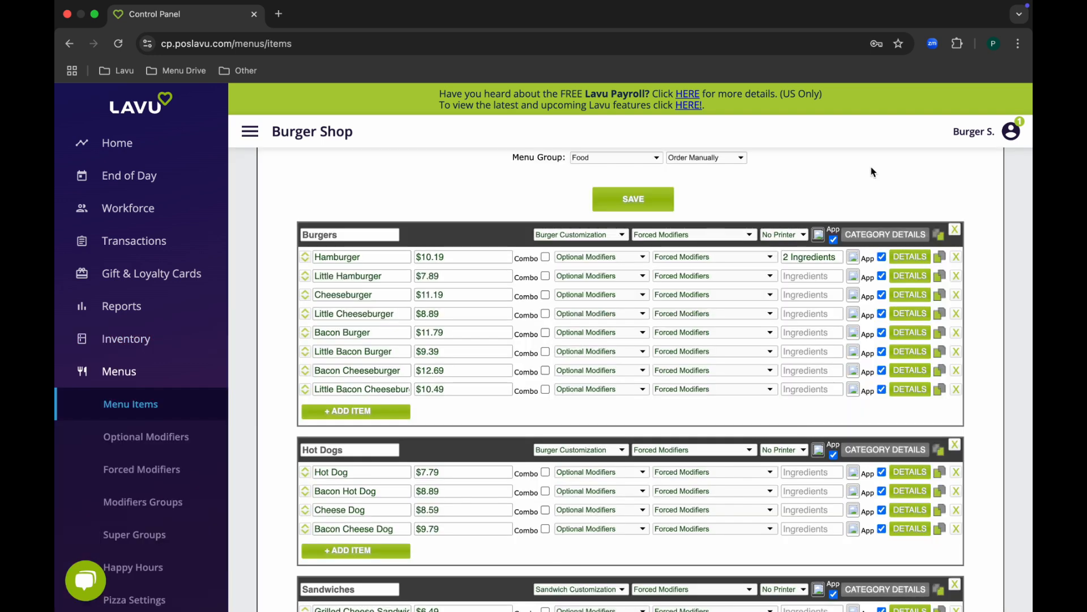
# Step: Set the Hamburger's 86 countdown to Track by Inventory Item Level, apply the item details and save the menu
pyautogui.click(915, 259)
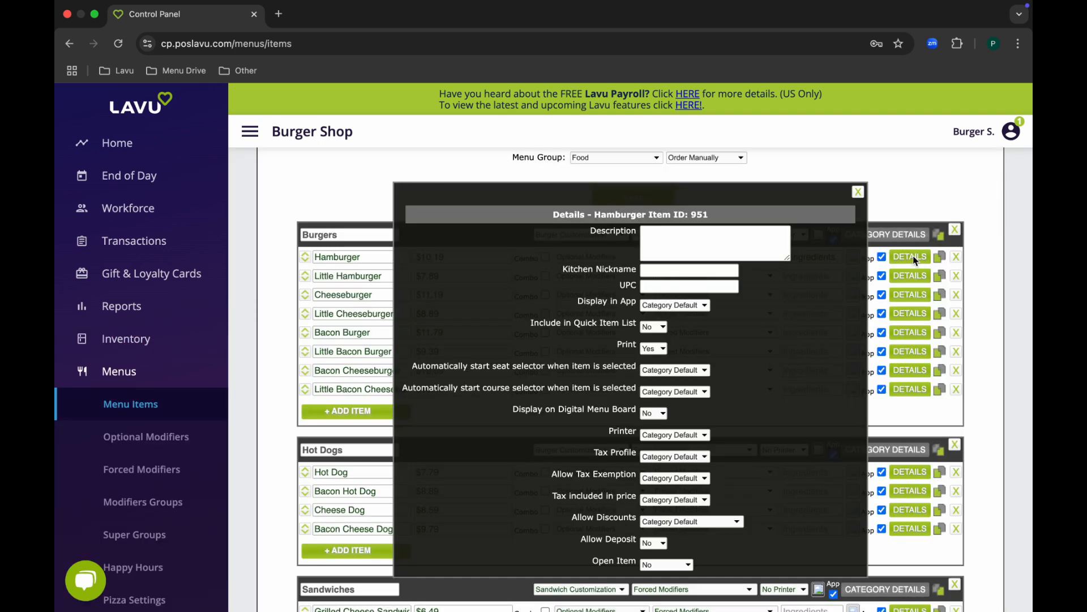
pyautogui.scroll(-5, 783, 409)
pyautogui.scroll(-3, 784, 409)
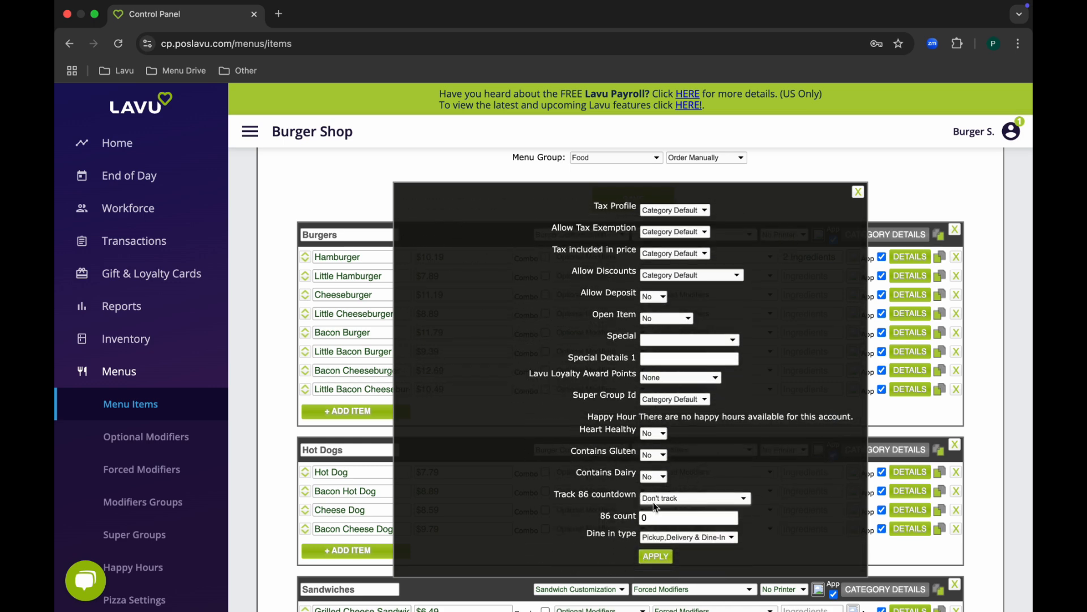
pyautogui.click(744, 500)
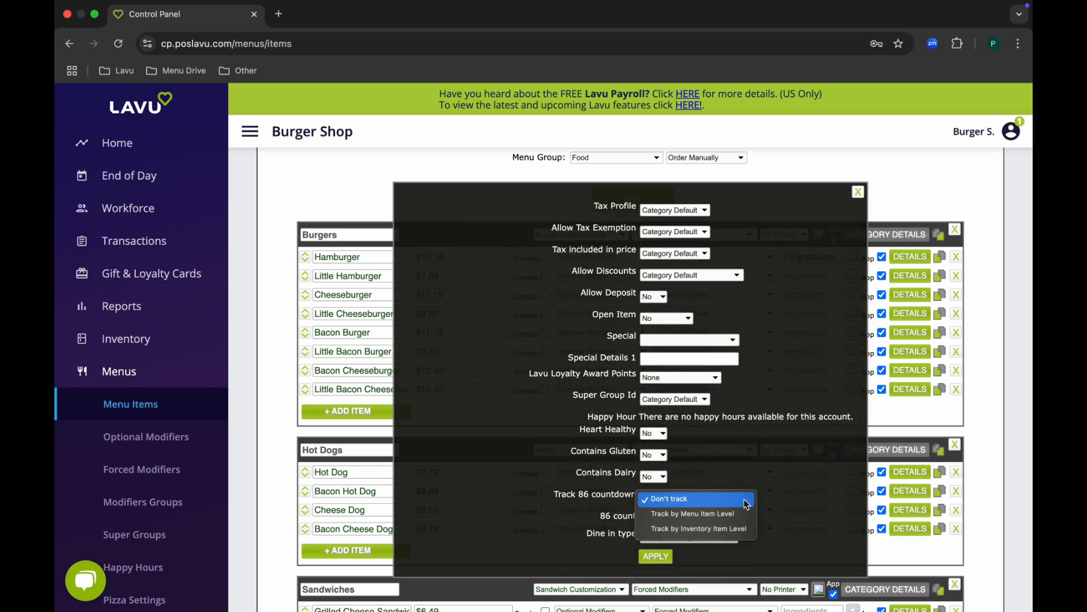
pyautogui.click(748, 529)
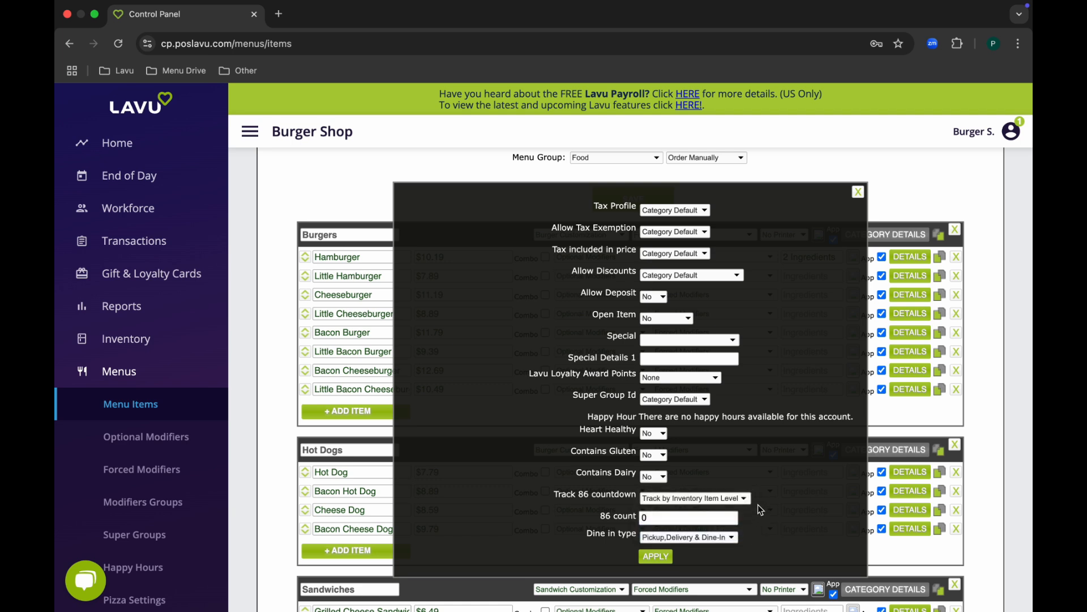
pyautogui.click(657, 557)
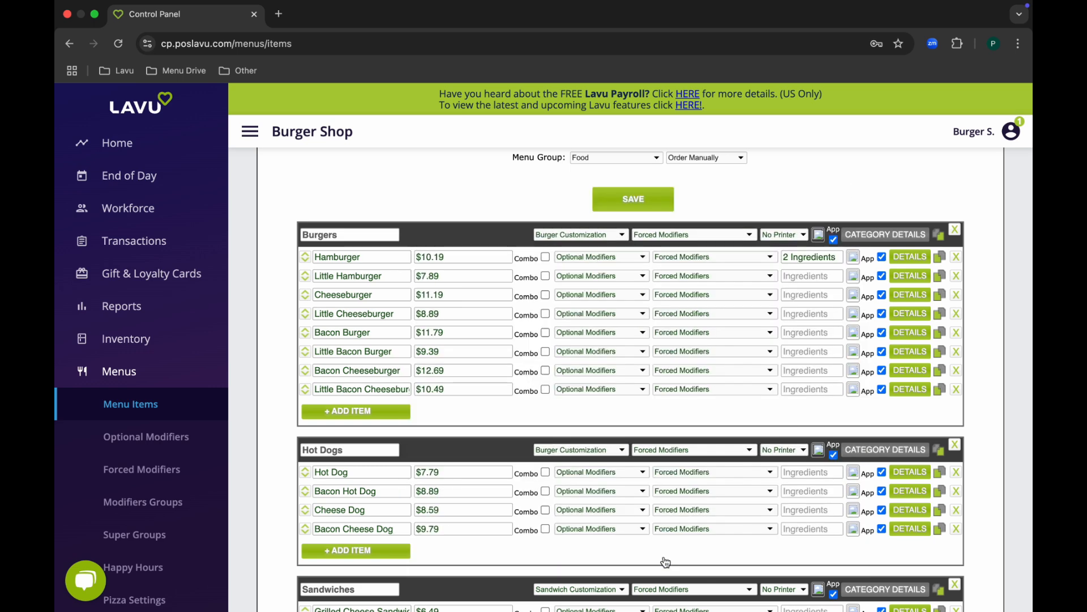
pyautogui.click(656, 204)
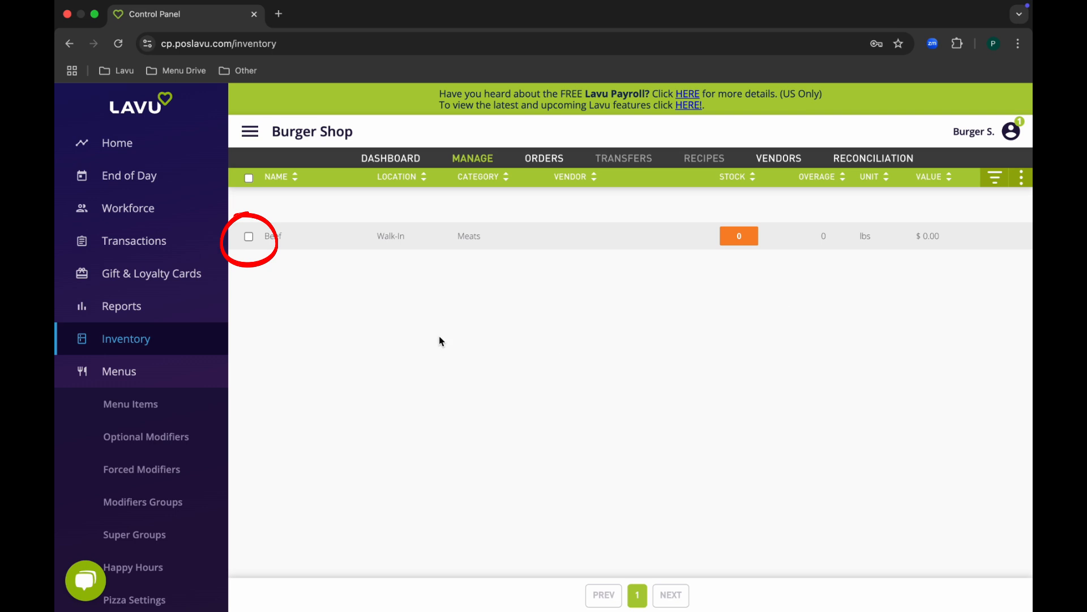
# Step: Select the Beef item in the inventory list and archive it
pyautogui.click(249, 236)
pyautogui.click(1022, 178)
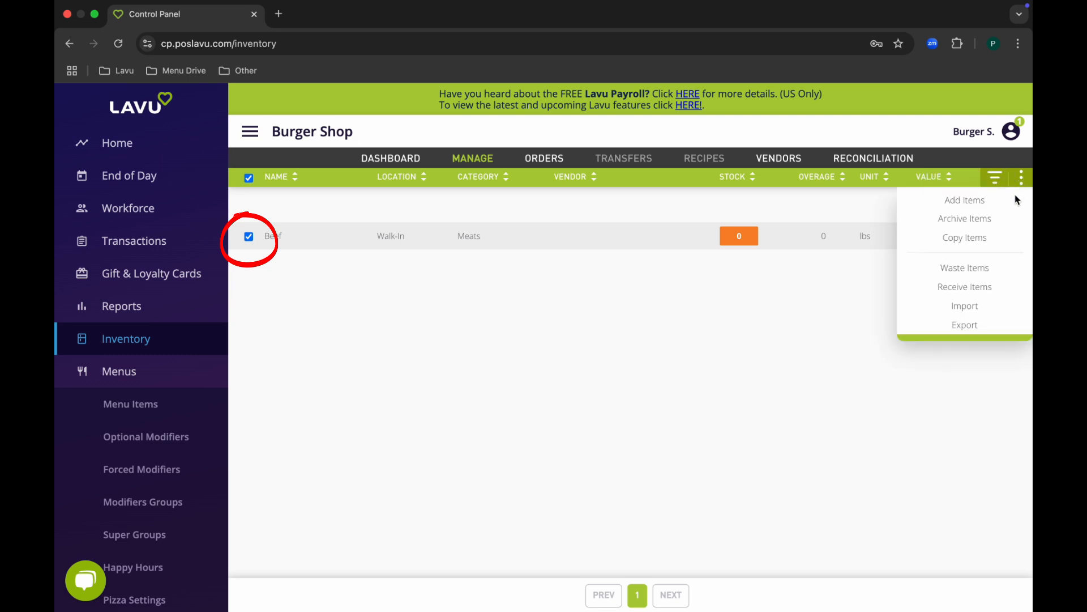
pyautogui.click(997, 224)
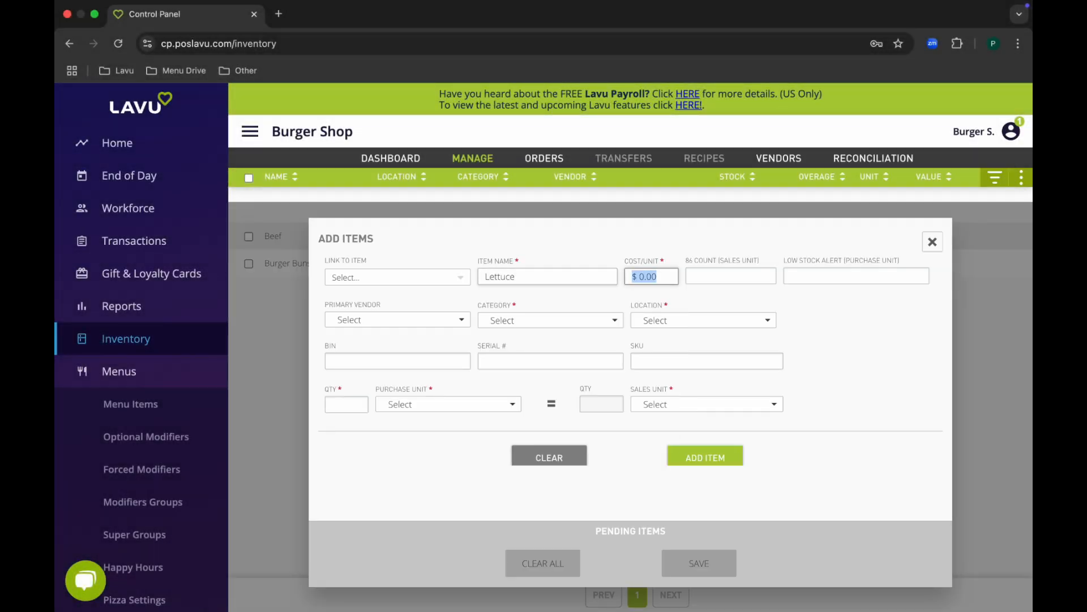
# Step: Set the Lettuce item's cost per unit to 1.99, choose its category and location, and set the quantity to 20
pyautogui.write('1.99')
pyautogui.click(551, 321)
pyautogui.click(538, 366)
pyautogui.click(684, 321)
pyautogui.write('20')
# Step: Choose the purchase and sales units for Lettuce, add it to the pending items and save
pyautogui.click(408, 404)
pyautogui.click(406, 448)
pyautogui.click(680, 405)
pyautogui.click(646, 480)
pyautogui.click(705, 456)
pyautogui.click(699, 563)
# Step: Start a new inventory item named Tomatoes with a cost per unit of 2.99
pyautogui.click(1023, 179)
pyautogui.click(966, 199)
pyautogui.click(577, 276)
pyautogui.write('Tomatos')
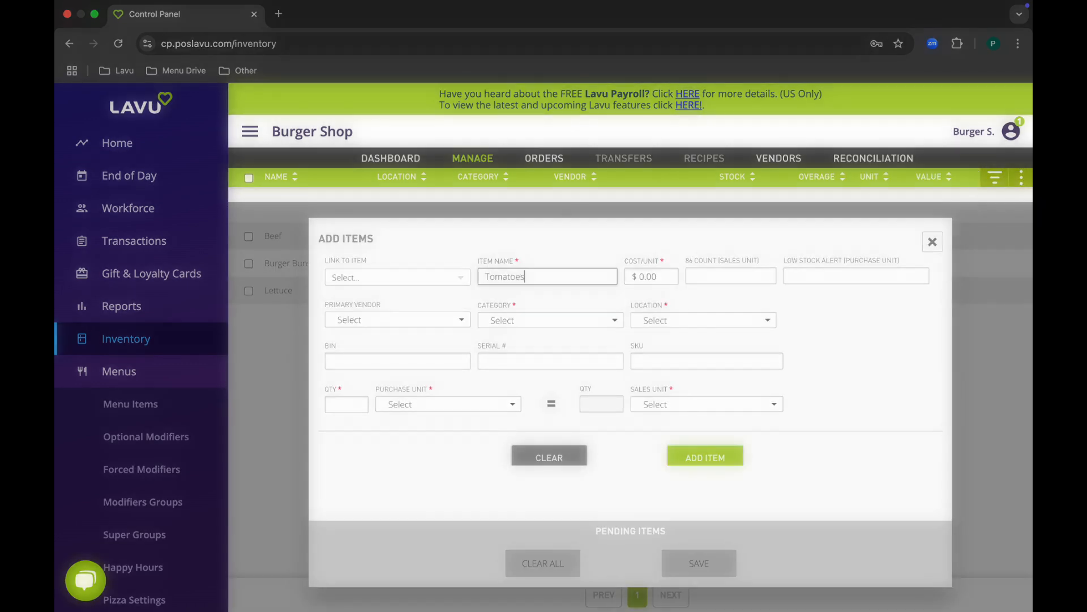
pyautogui.write('2.99')
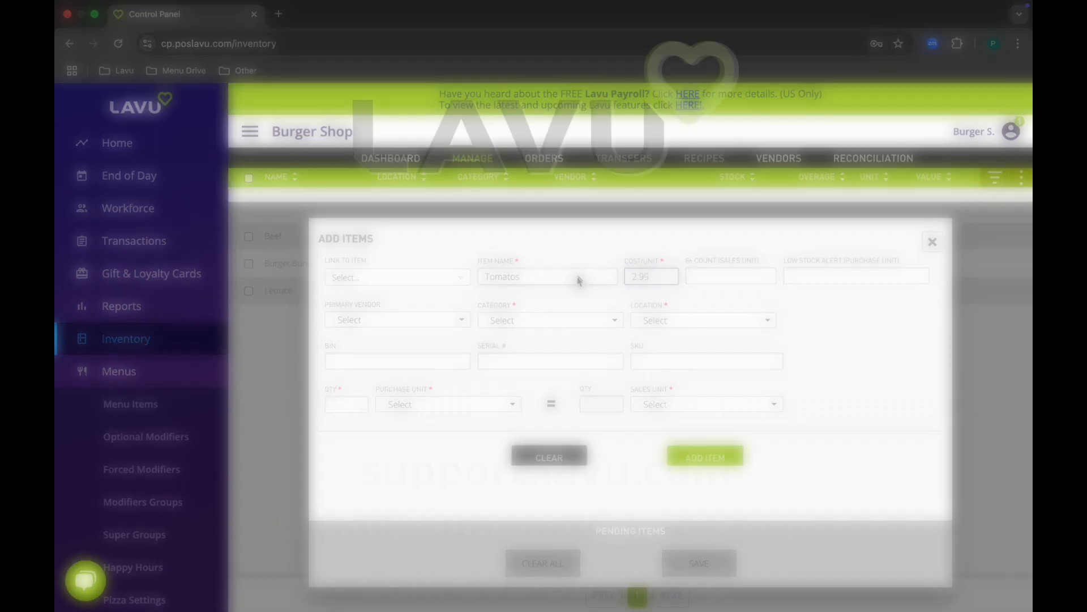
# Step: Choose the category, location, purchase unit and sales unit for Tomatoes and add it to the pending items
pyautogui.click(552, 321)
pyautogui.click(543, 366)
pyautogui.click(684, 320)
pyautogui.click(680, 364)
pyautogui.click(408, 405)
pyautogui.click(408, 448)
pyautogui.click(680, 404)
pyautogui.click(674, 479)
pyautogui.click(705, 456)
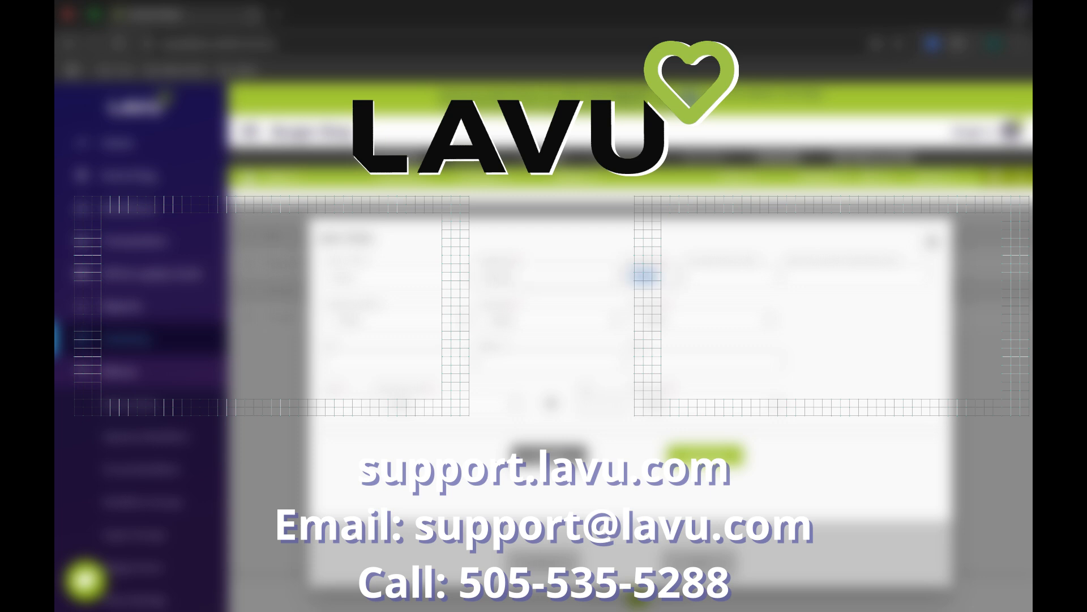
pyautogui.click(593, 315)
pyautogui.click(572, 351)
pyautogui.click(693, 319)
pyautogui.click(400, 403)
pyautogui.click(444, 449)
pyautogui.click(699, 404)
pyautogui.click(697, 454)
pyautogui.click(705, 455)
pyautogui.click(699, 561)
pyautogui.click(638, 597)
pyautogui.click(584, 319)
pyautogui.click(567, 364)
pyautogui.click(694, 319)
pyautogui.click(352, 404)
pyautogui.click(362, 447)
pyautogui.click(399, 403)
pyautogui.click(444, 449)
pyautogui.click(694, 404)
pyautogui.click(697, 454)
pyautogui.click(705, 454)
pyautogui.click(699, 561)
pyautogui.click(1011, 177)
pyautogui.click(969, 338)
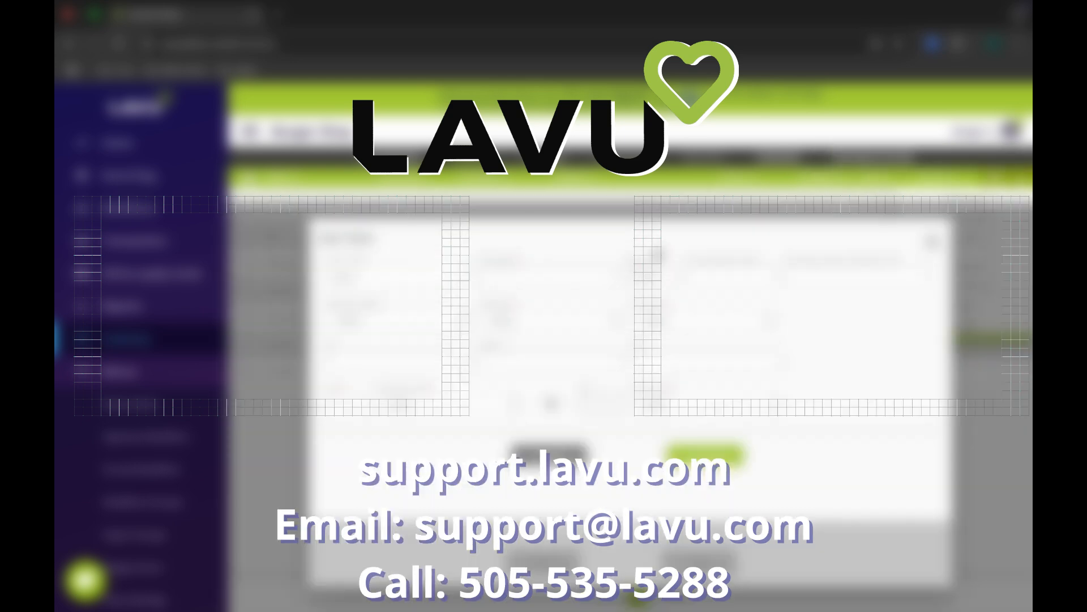